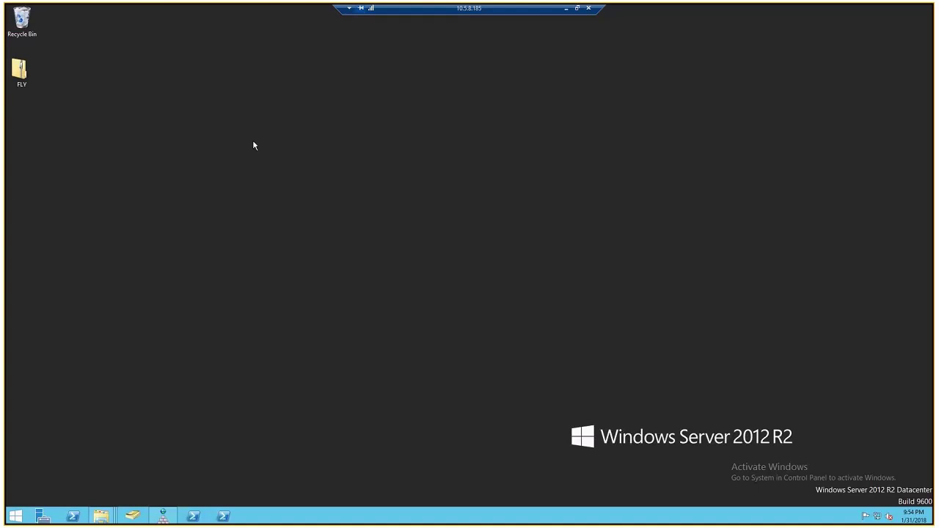
Extract the zipped FLY archive from the desktop into a new FLY folder
{"action": "left_click", "coordinate": [17, 78]}
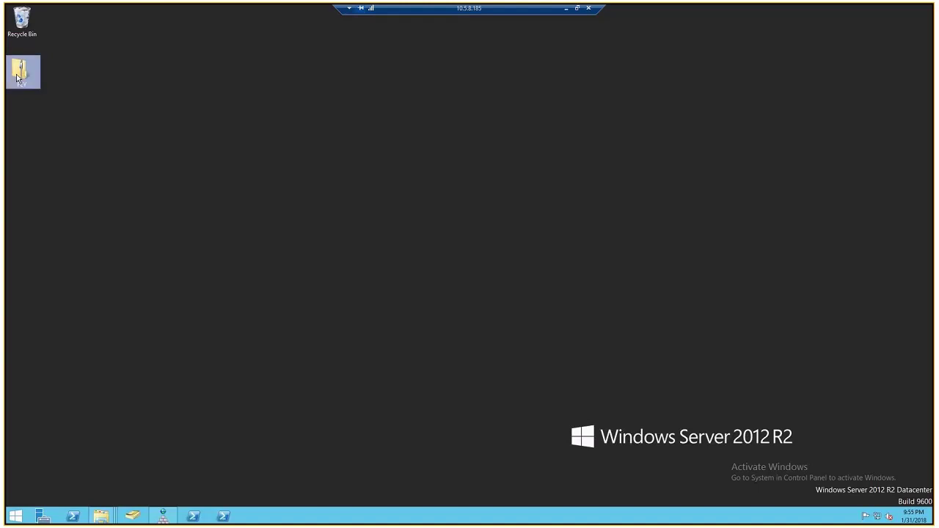
{"action": "right_click", "coordinate": [17, 78]}
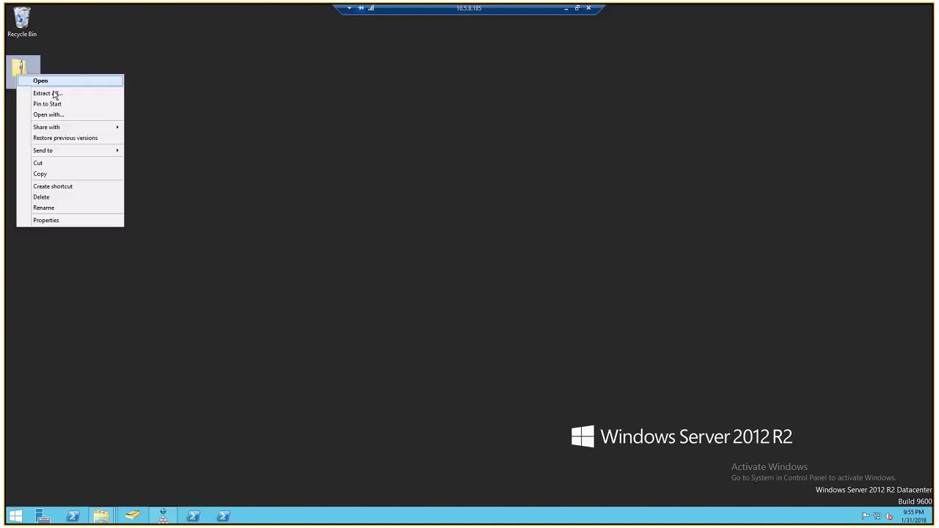
{"action": "left_click", "coordinate": [54, 93]}
{"action": "left_click", "coordinate": [569, 351]}
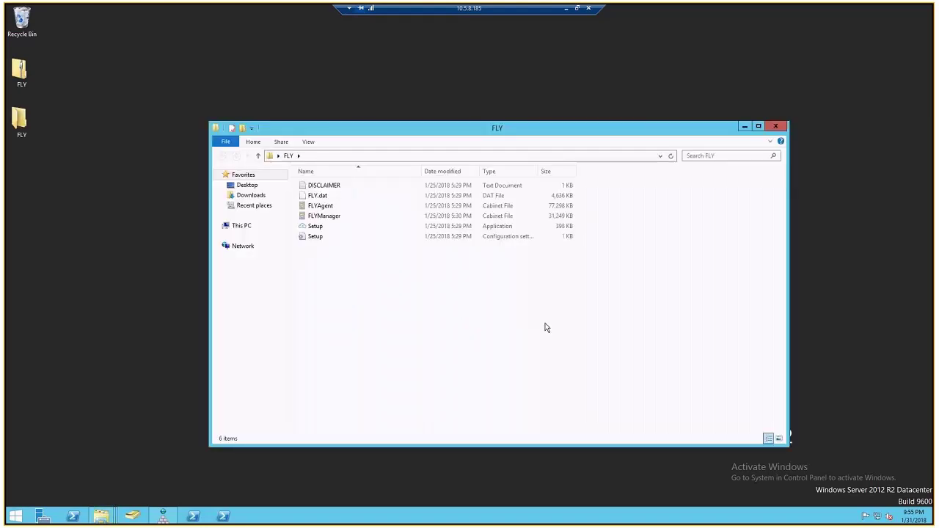
Run the FLY Setup application as administrator
{"action": "left_click", "coordinate": [322, 227]}
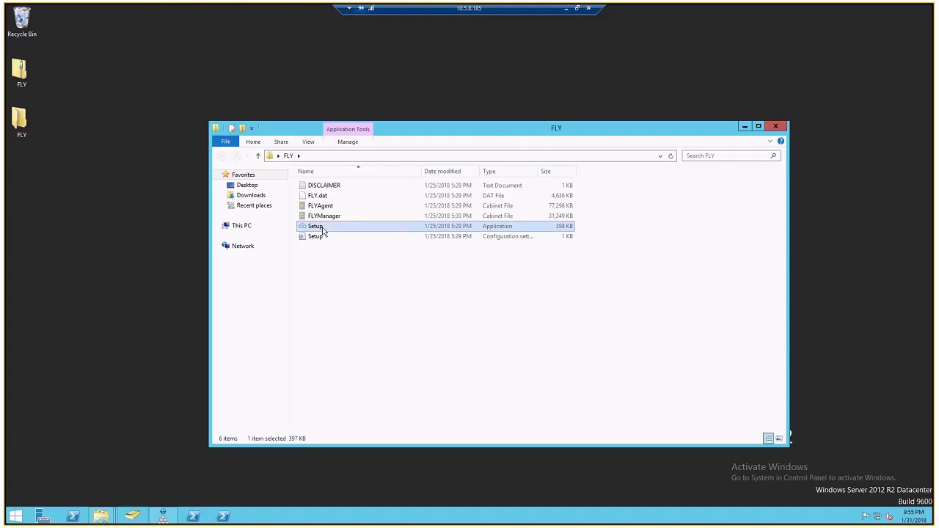
{"action": "right_click", "coordinate": [324, 232]}
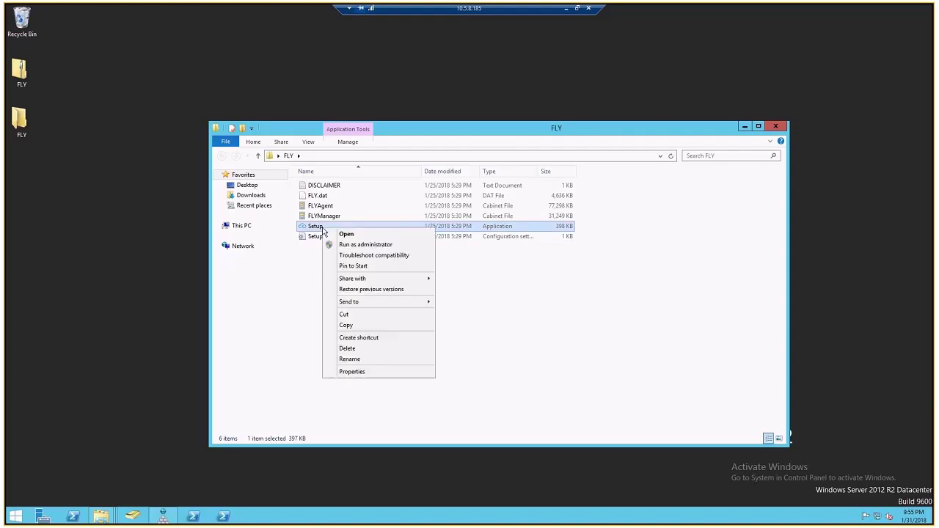
{"action": "left_click", "coordinate": [377, 246]}
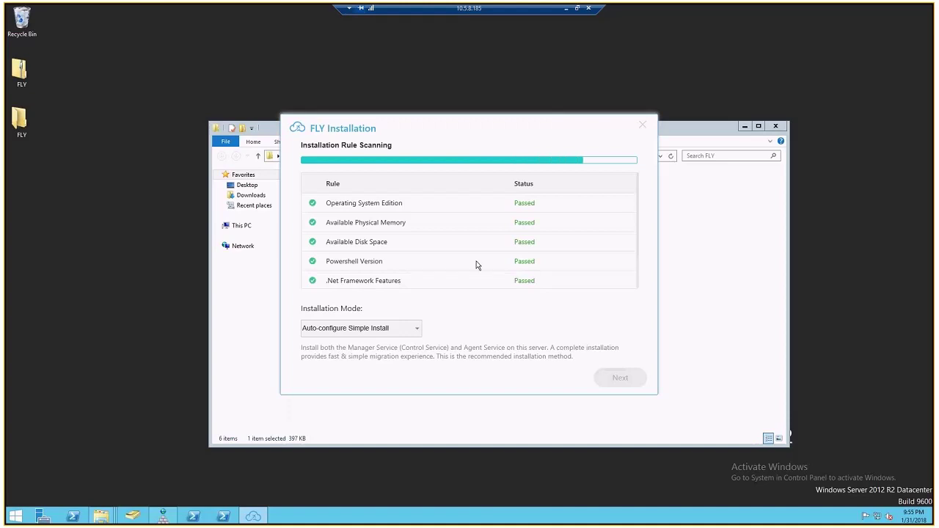
After the rule scan passes, keep Auto-configure Simple Install as the installation mode and continue
{"action": "left_click", "coordinate": [367, 328]}
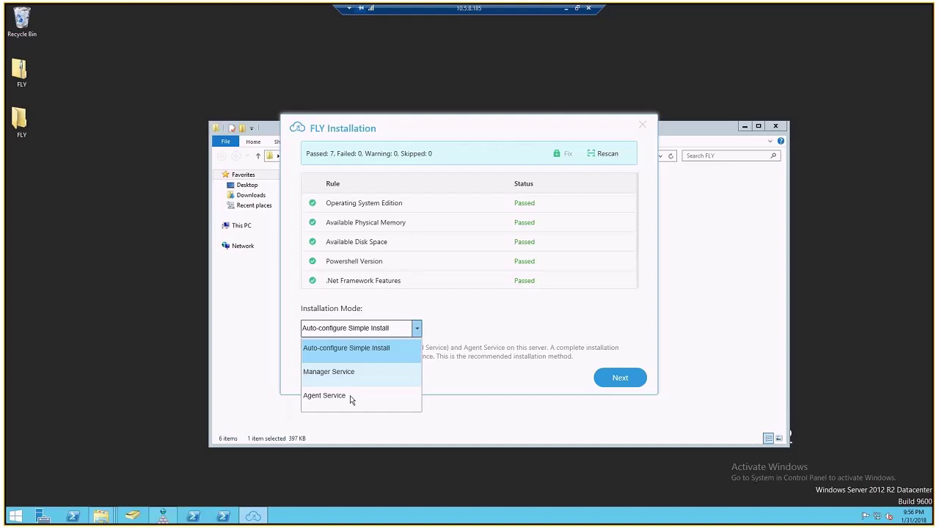
{"action": "left_click", "coordinate": [373, 350]}
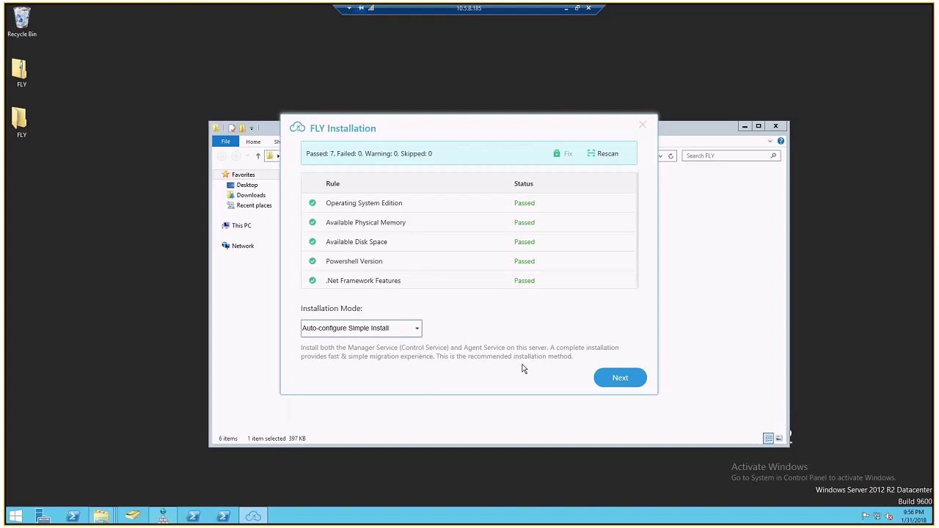
{"action": "left_click", "coordinate": [624, 377]}
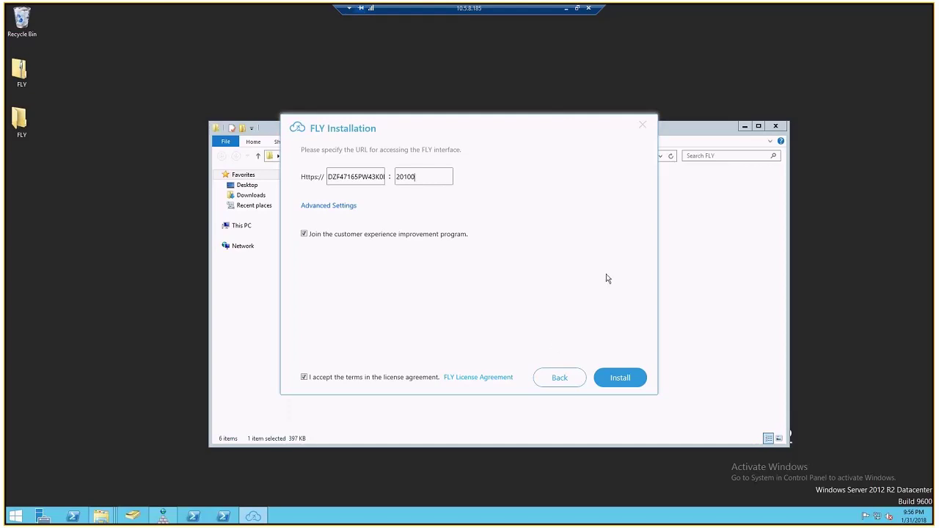
Install FLY on port 20100 with the default URL, then finish the wizard
{"action": "left_click", "coordinate": [615, 385]}
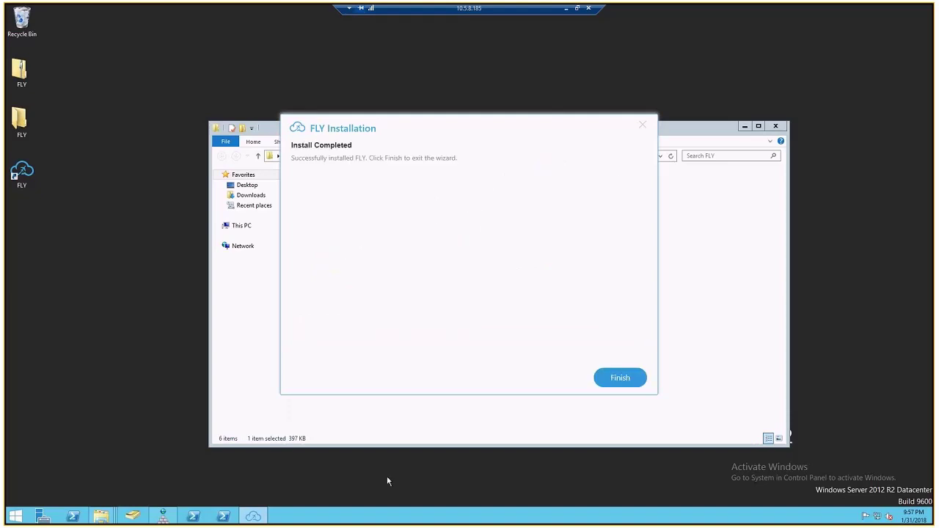
{"action": "left_click", "coordinate": [617, 378]}
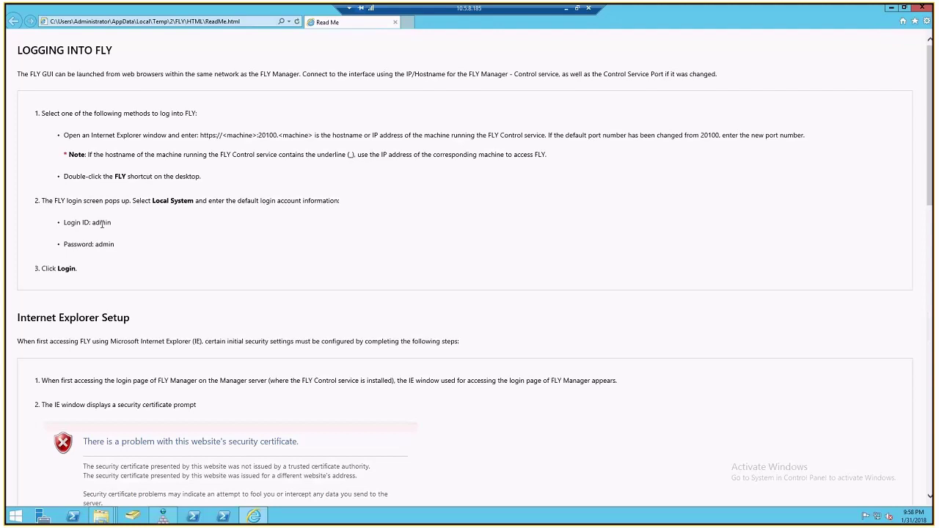
Close the FLY ReadMe page and the FLY folder, then launch FLY from its desktop shortcut
{"action": "left_click", "coordinate": [922, 7]}
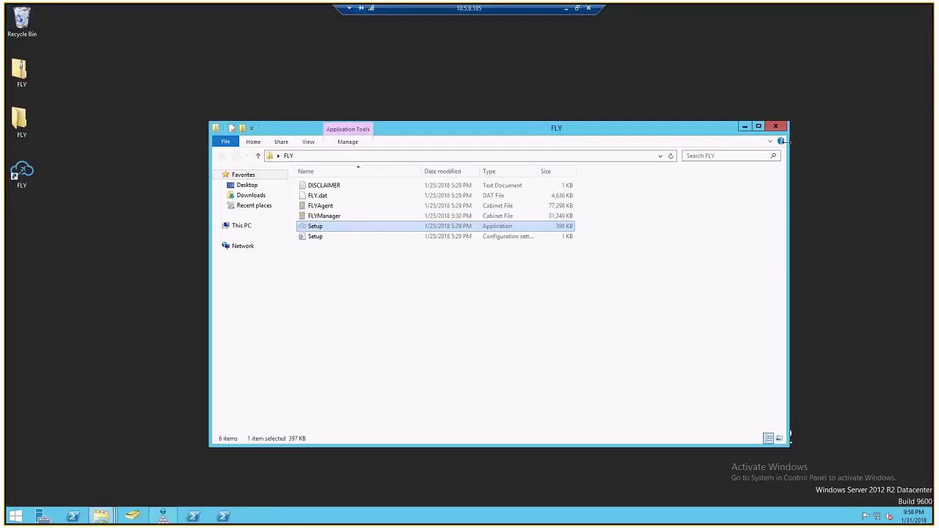
{"action": "left_click", "coordinate": [775, 126]}
{"action": "double_click", "coordinate": [33, 182]}
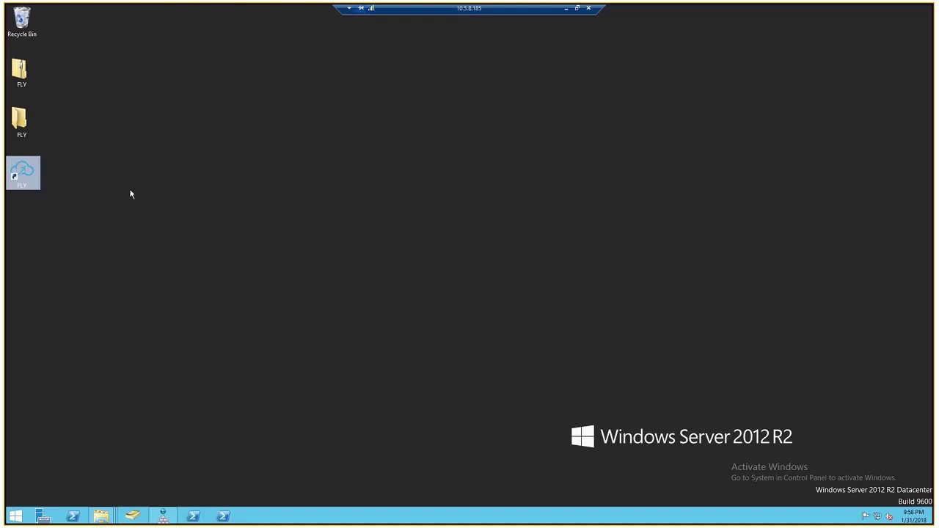
{"action": "double_click", "coordinate": [20, 175]}
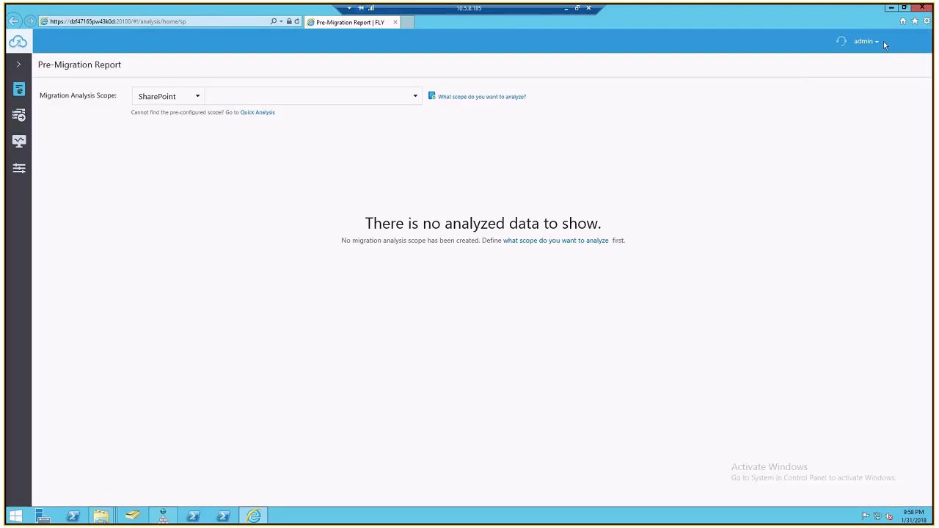
Log out of FLY, close the browser, and relaunch FLY from the desktop shortcut
{"action": "left_click", "coordinate": [876, 42]}
{"action": "left_click", "coordinate": [873, 67]}
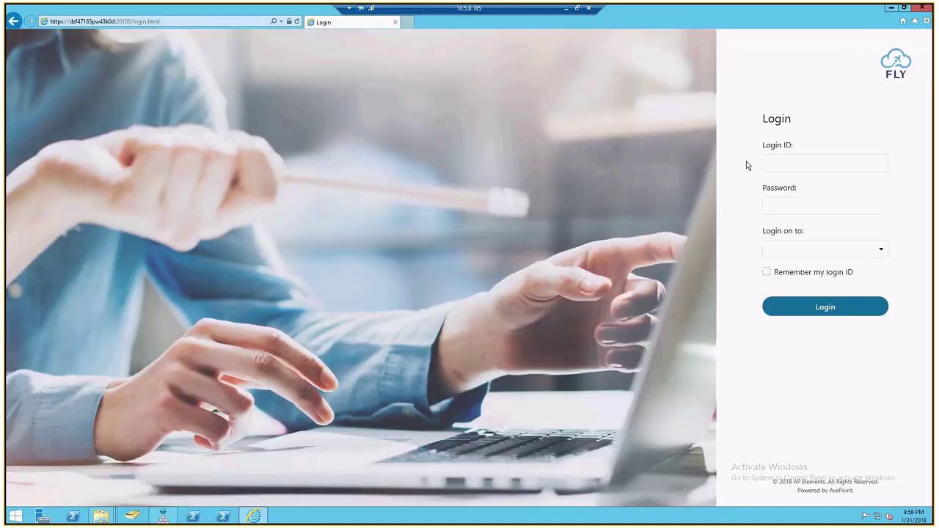
{"action": "left_click", "coordinate": [924, 8]}
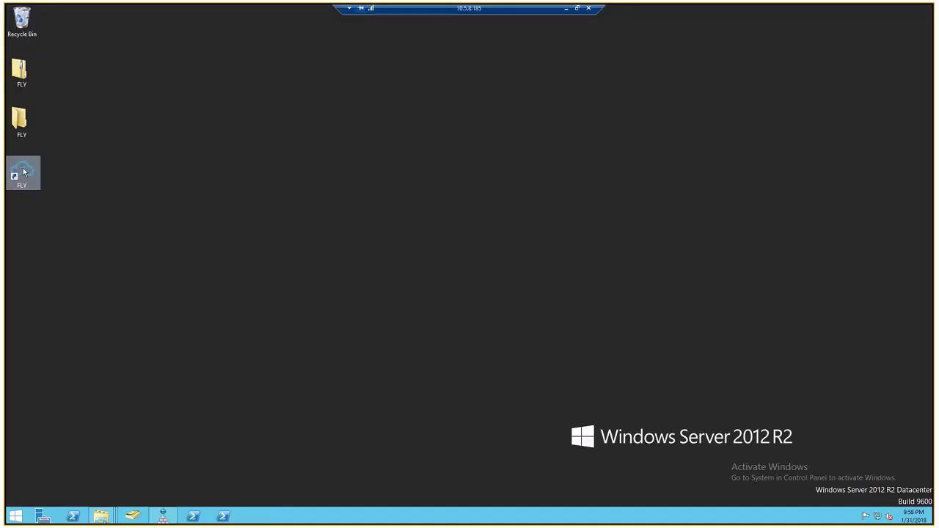
{"action": "double_click", "coordinate": [23, 172]}
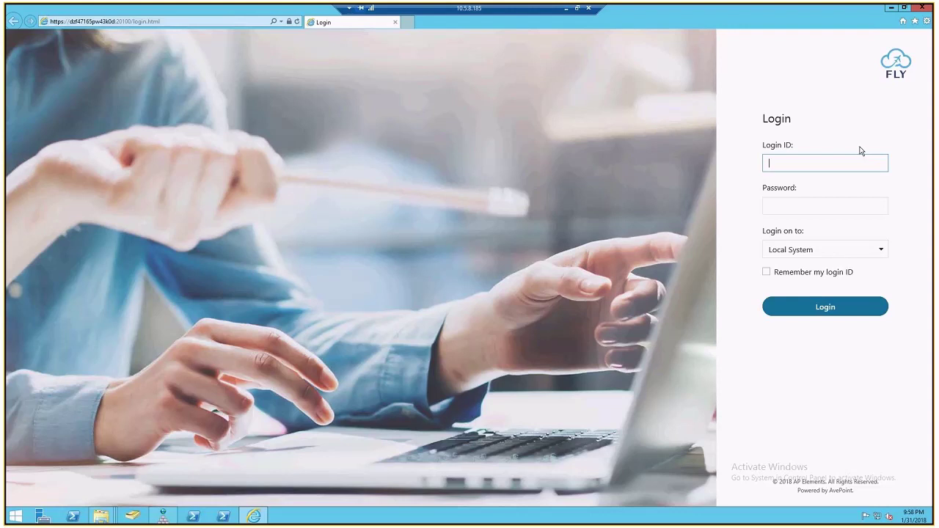
Sign in with the default admin login ID and its password
{"action": "type", "text": "admin"}
{"action": "key", "text": "Tab"}
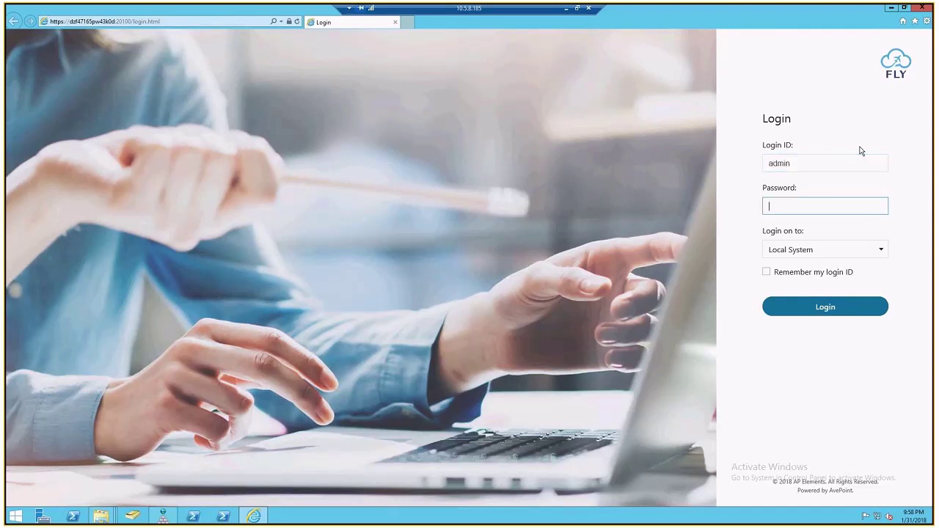
{"action": "type", "text": "•••••"}
{"action": "left_click", "coordinate": [821, 307]}
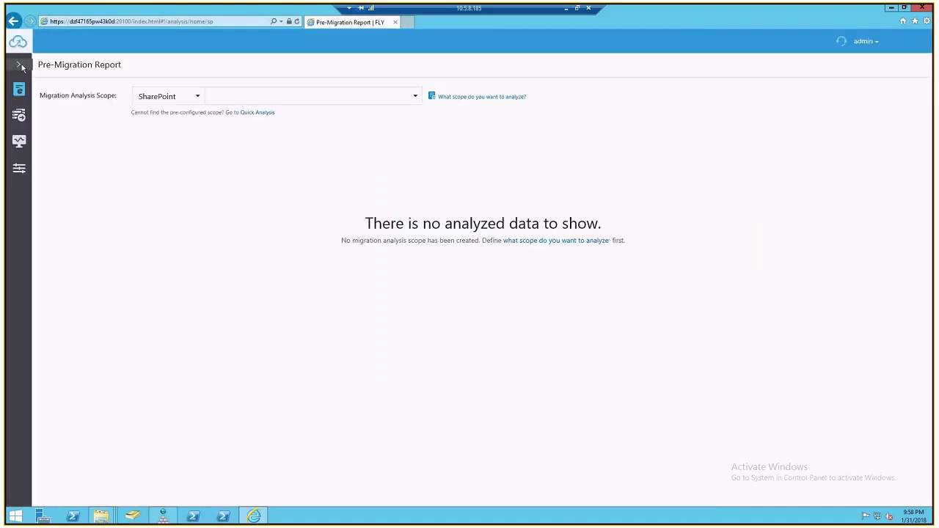
Start a new SharePoint connection in Connection Manager and review the required account permissions
{"action": "left_click", "coordinate": [20, 65]}
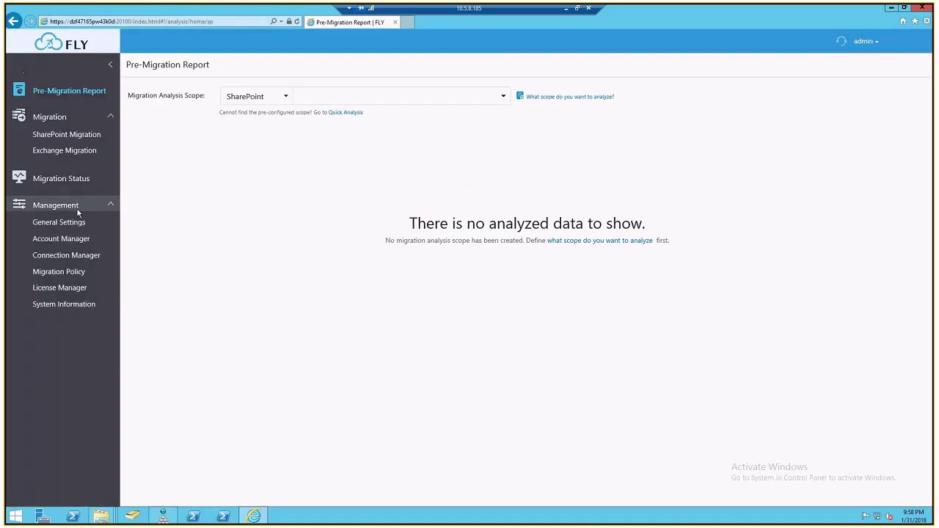
{"action": "left_click", "coordinate": [69, 256]}
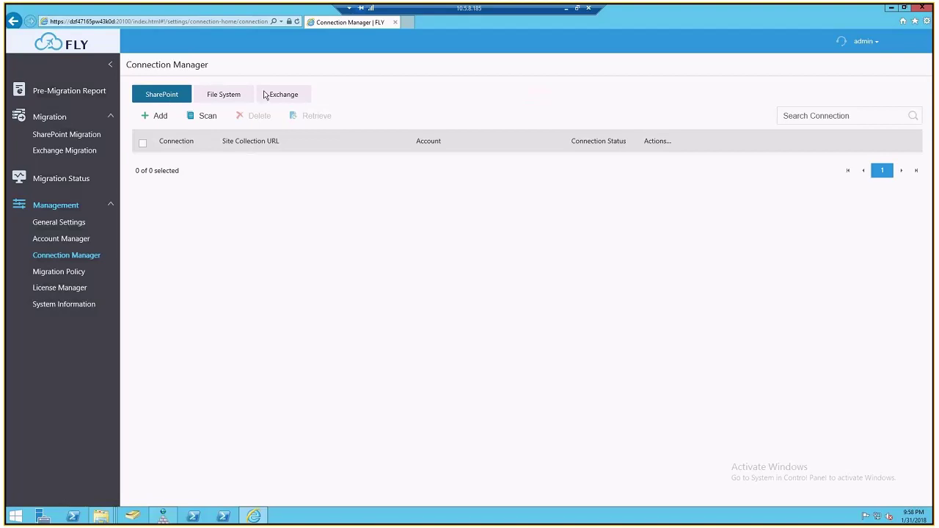
{"action": "left_click", "coordinate": [158, 117]}
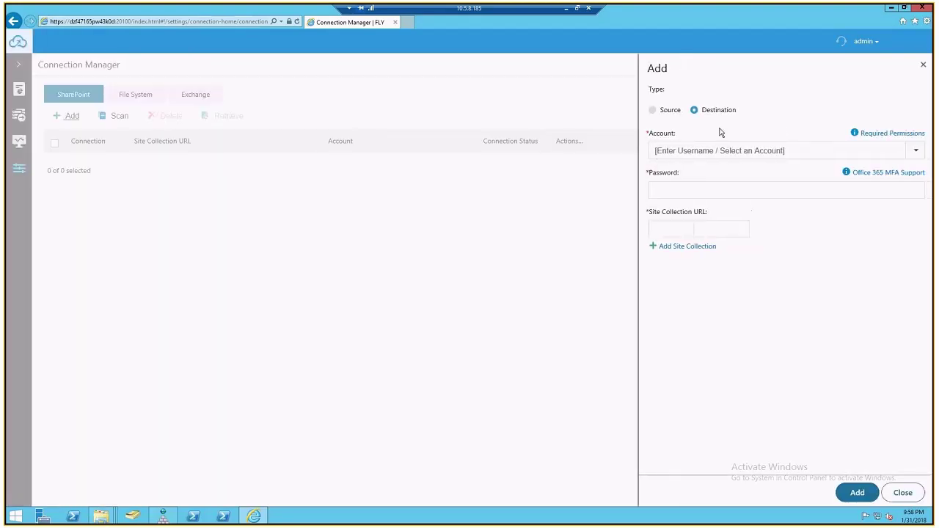
{"action": "left_click", "coordinate": [873, 151]}
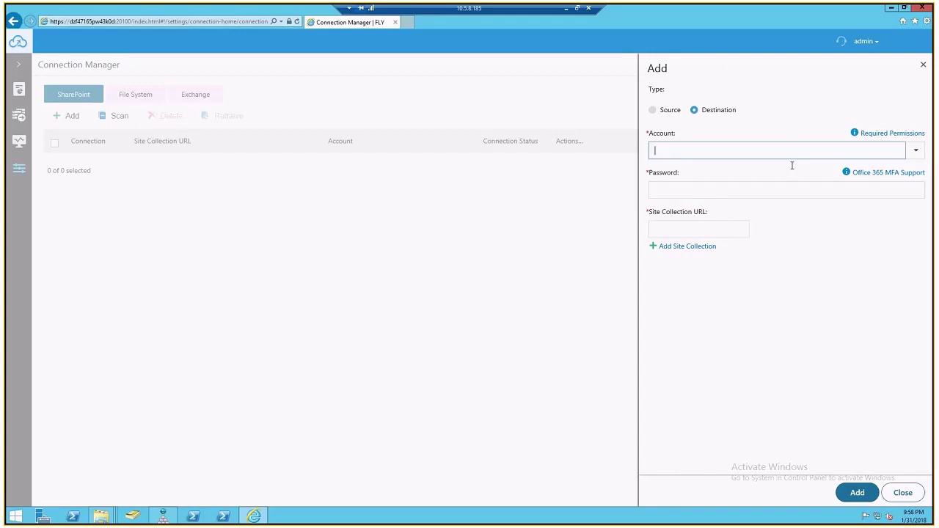
{"action": "left_click", "coordinate": [899, 136]}
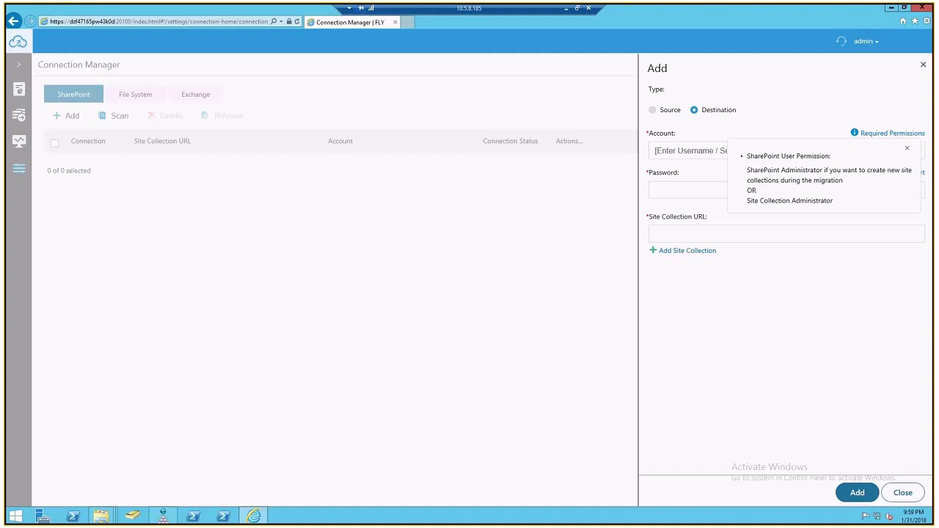
Add the online batman site collection as a Destination with its administrator account and password
{"action": "left_click", "coordinate": [668, 232]}
{"action": "type", "text": "https://avepointxyz.sharepoint.com/sites/batman"}
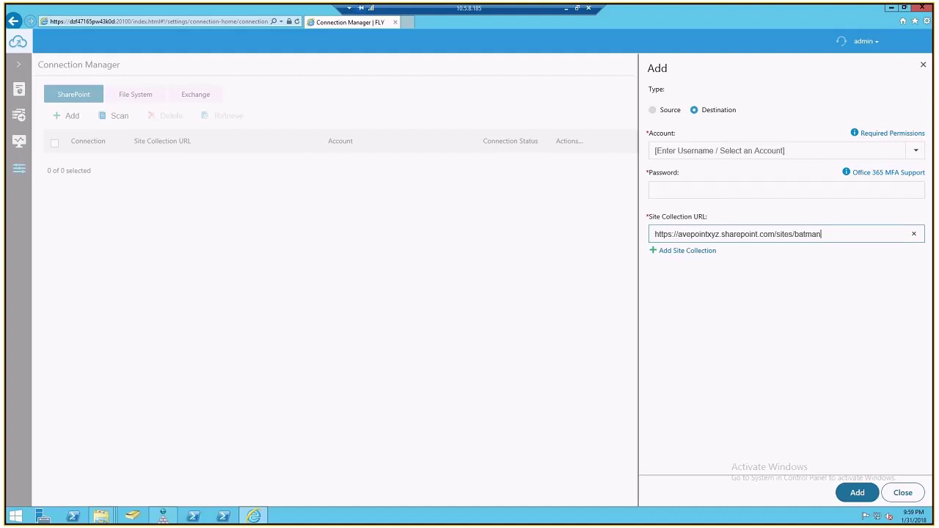
{"action": "left_click", "coordinate": [679, 148]}
{"action": "key", "text": "ctrl+v"}
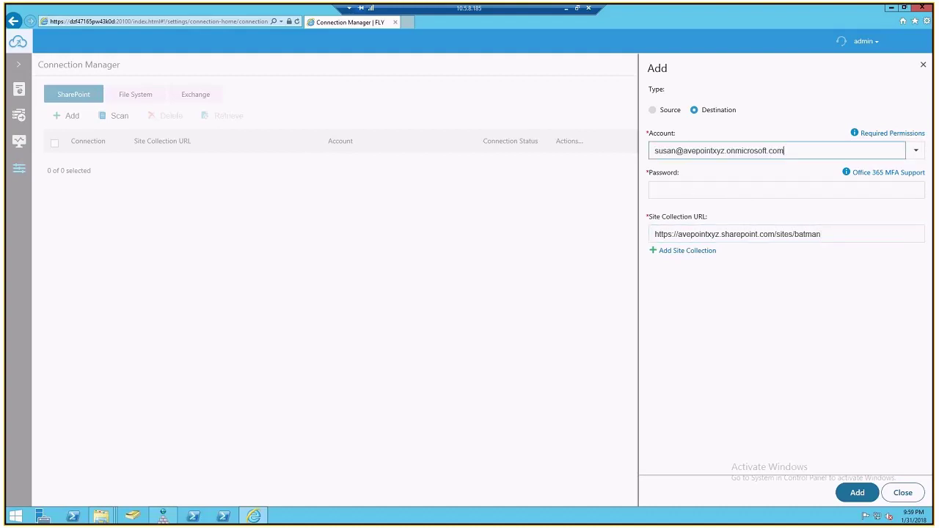
{"action": "left_click", "coordinate": [681, 197]}
{"action": "key", "text": "ctrl+v"}
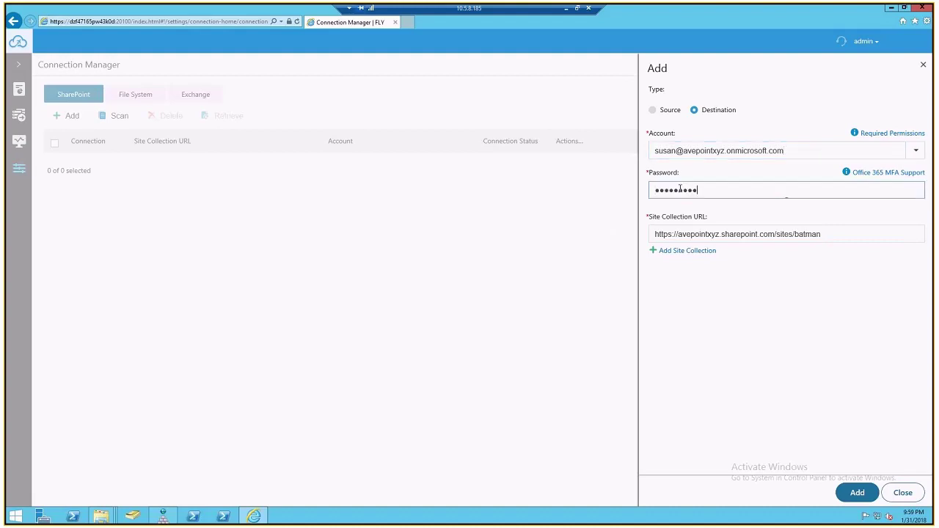
{"action": "left_click", "coordinate": [855, 492]}
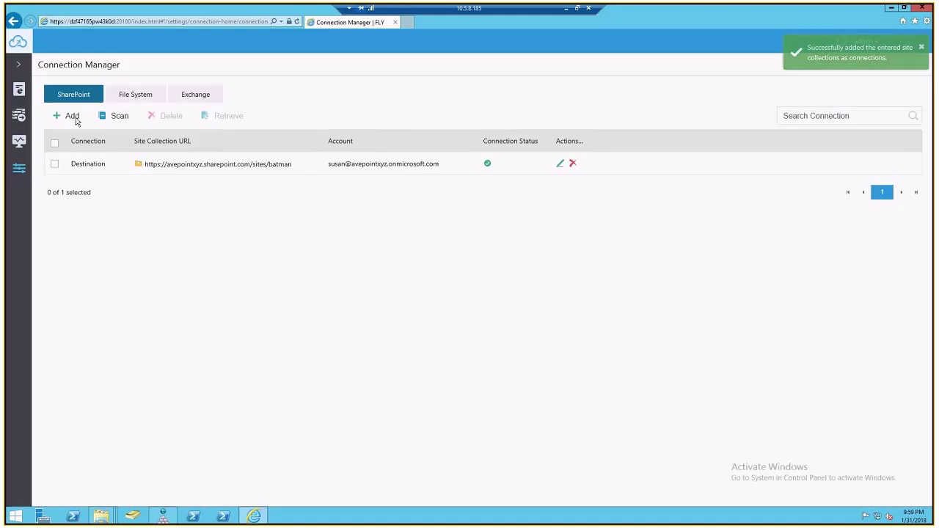
{"action": "left_click", "coordinate": [70, 116]}
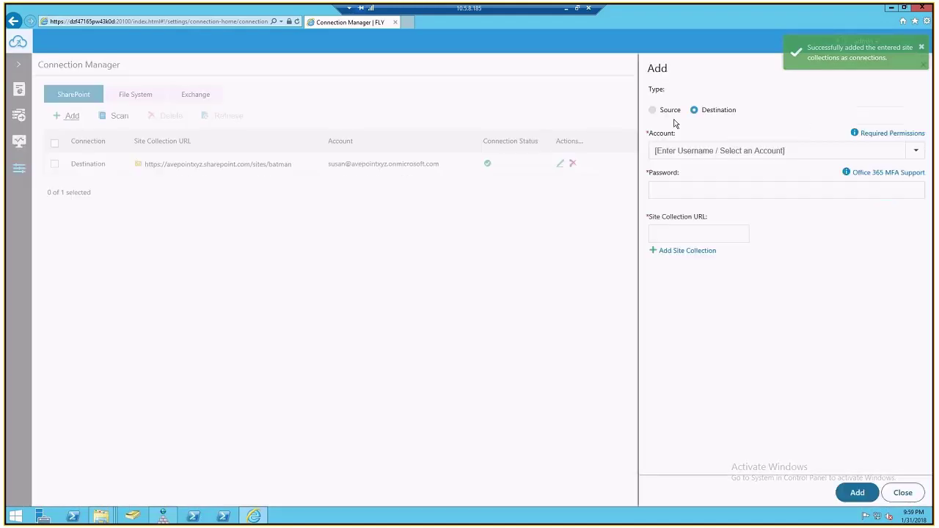
Add the on-premises batman site at avepoint:11246 as a Source with the domain administrator account
{"action": "left_click", "coordinate": [660, 111]}
{"action": "left_click", "coordinate": [916, 134]}
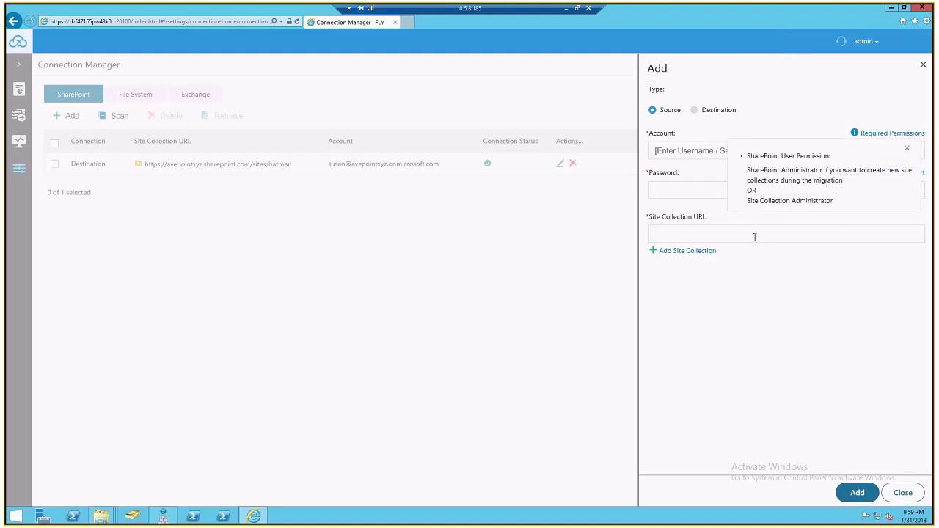
{"action": "type", "text": "http://avepoint:11246/sites/batman"}
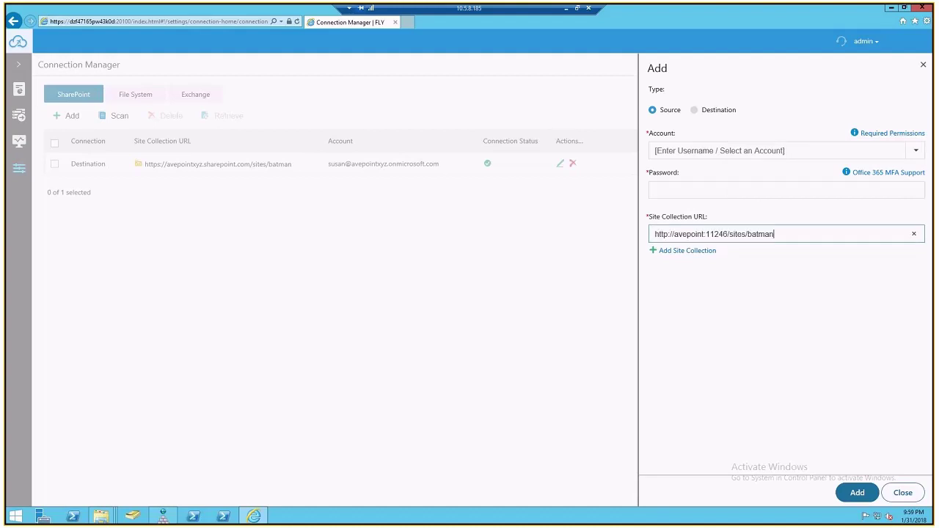
{"action": "left_click", "coordinate": [725, 146]}
{"action": "type", "text": "avepoint\\administrator"}
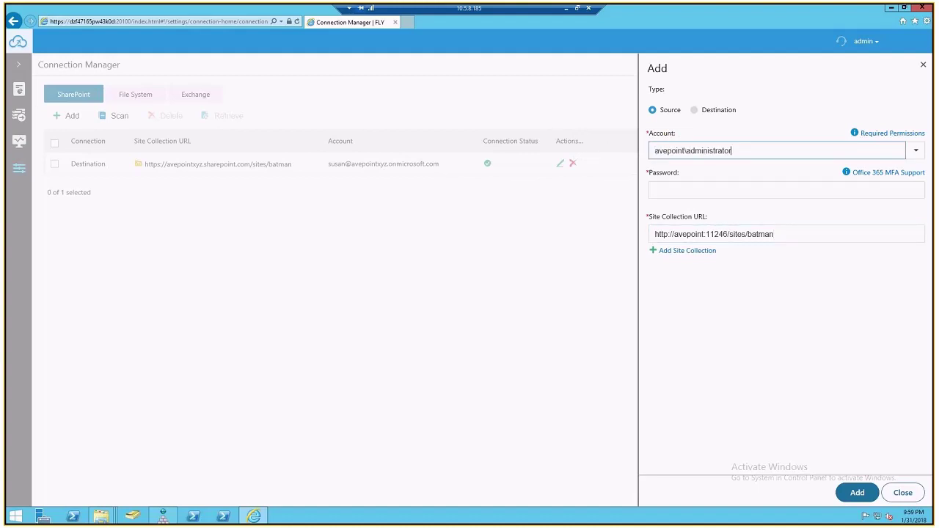
{"action": "left_click", "coordinate": [675, 189]}
{"action": "key", "text": "ctrl+v"}
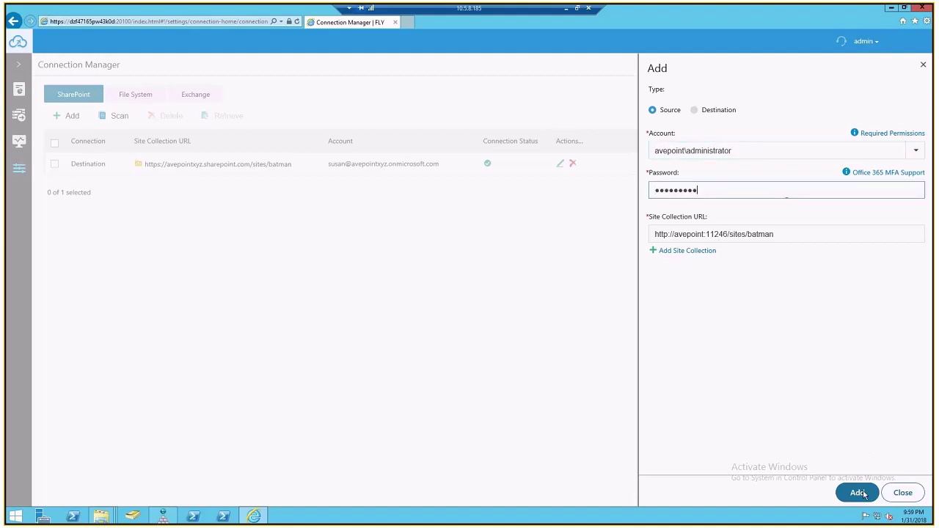
{"action": "left_click", "coordinate": [857, 492]}
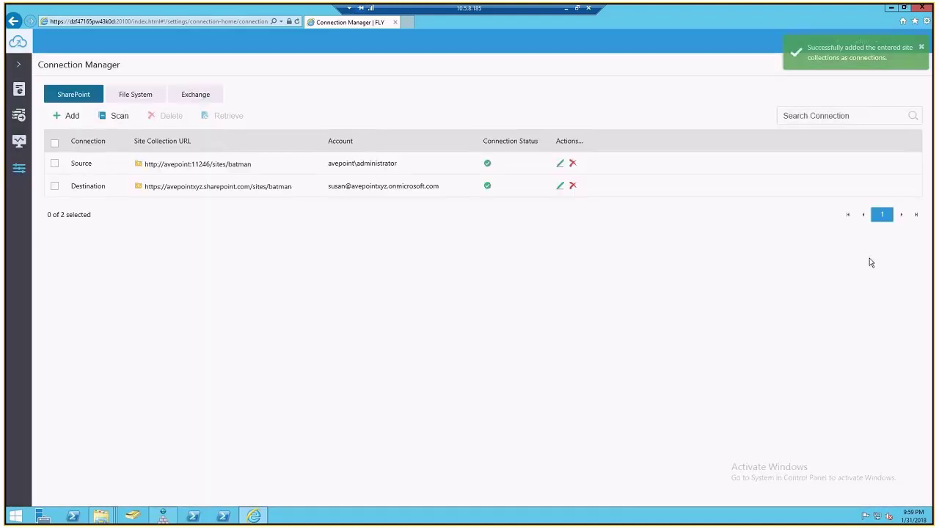
Add a File System connection to \\susansharepoint\c$\installation with its account and password
{"action": "left_click", "coordinate": [145, 93]}
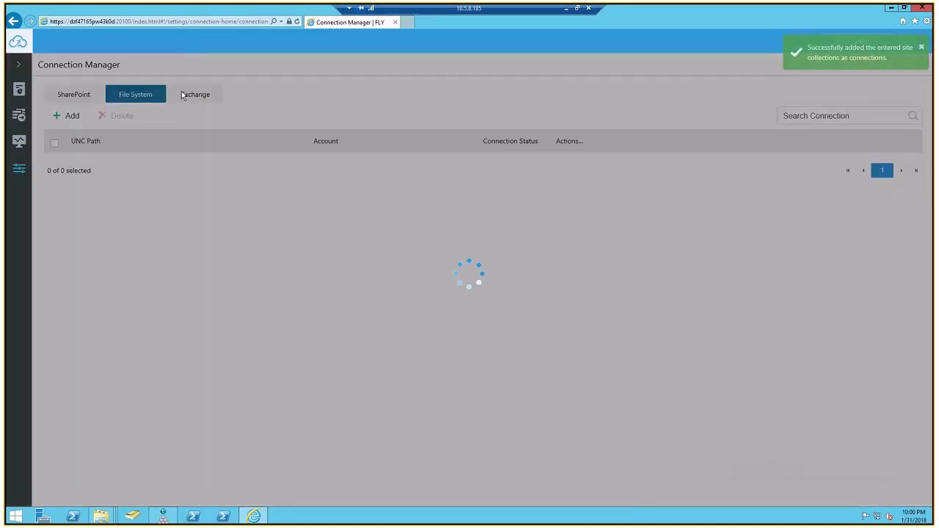
{"action": "left_click", "coordinate": [71, 117]}
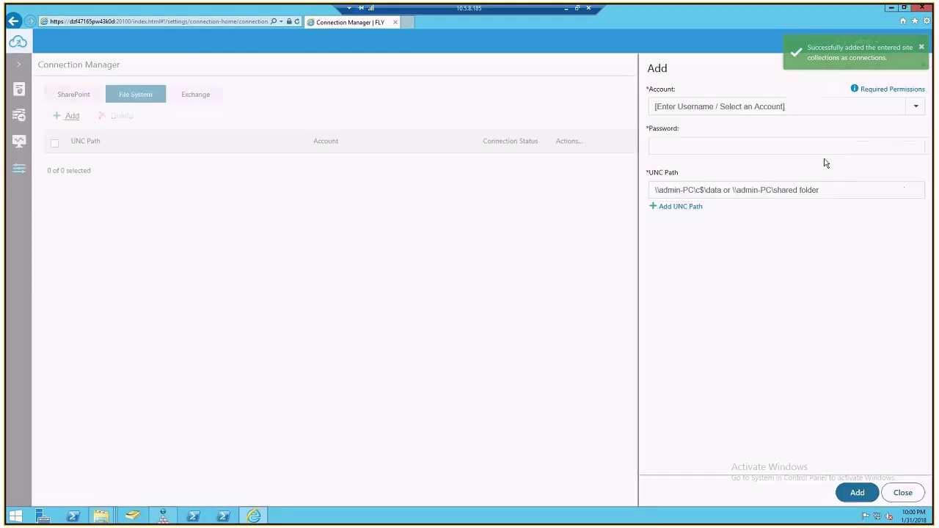
{"action": "left_click", "coordinate": [902, 89]}
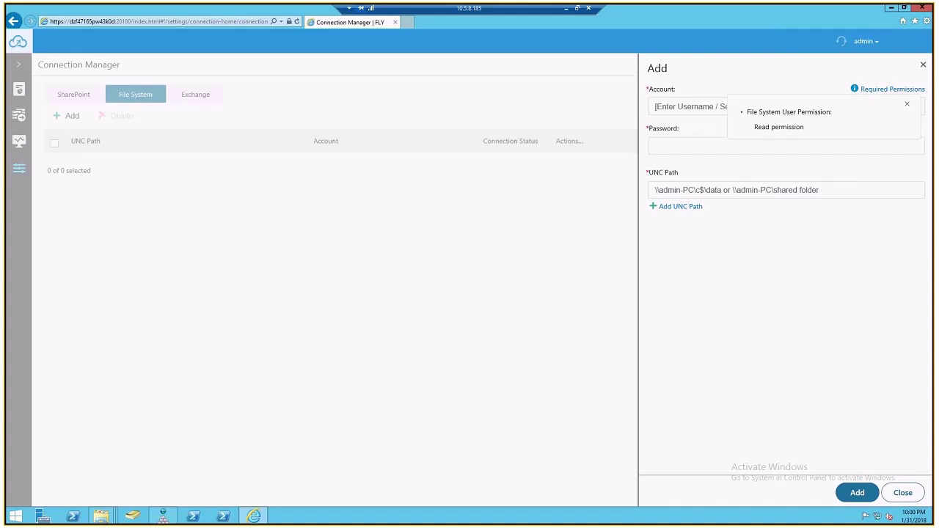
{"action": "left_click", "coordinate": [748, 192]}
{"action": "type", "text": "\\\\susansharepoint\\c$\\installation"}
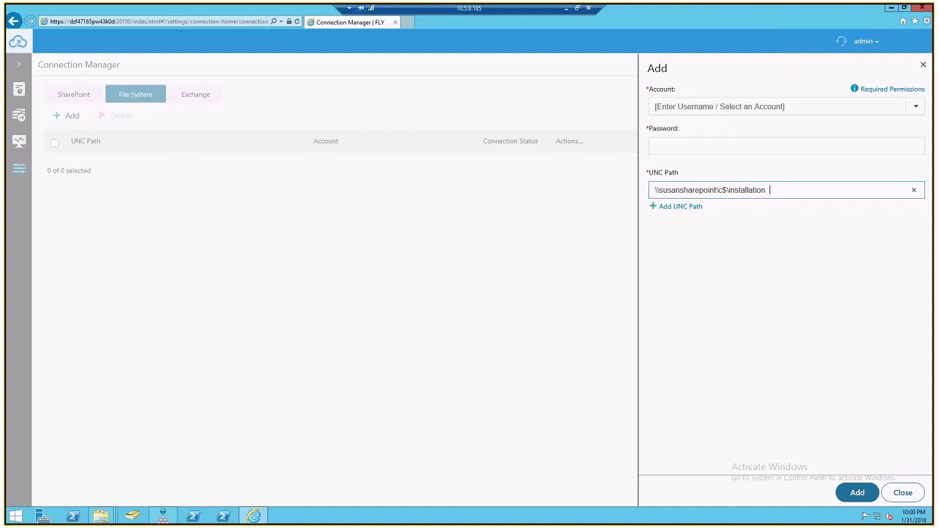
{"action": "left_click", "coordinate": [761, 107]}
{"action": "type", "text": "avepoint.xyz\\administrator"}
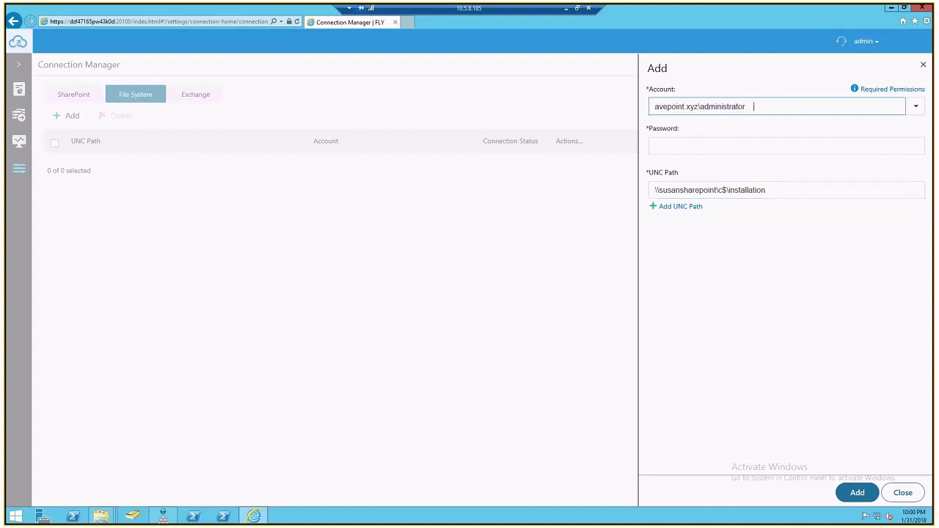
{"action": "key", "text": "Tab"}
{"action": "key", "text": "ctrl+v"}
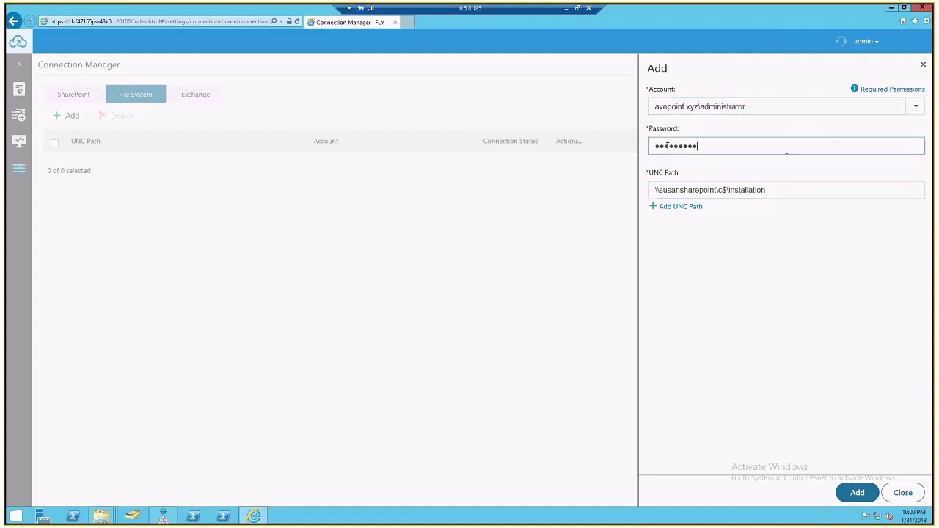
{"action": "left_click", "coordinate": [858, 493]}
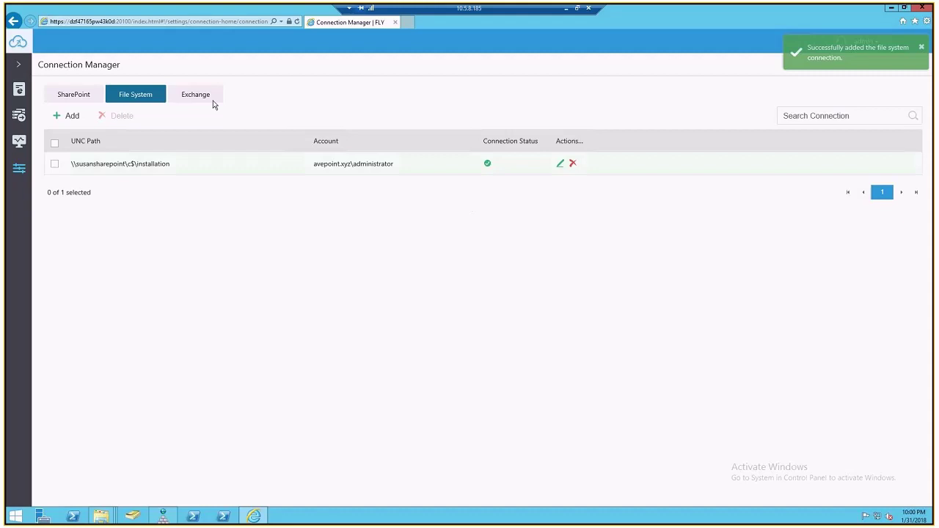
{"action": "left_click", "coordinate": [196, 104]}
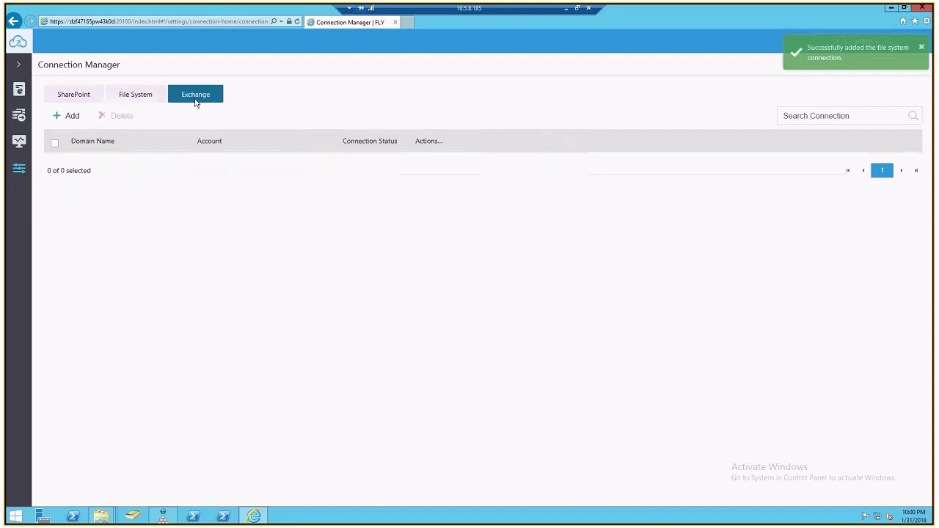
Start an Exchange Online connection and review its Global Administrator permission requirement
{"action": "left_click", "coordinate": [72, 116]}
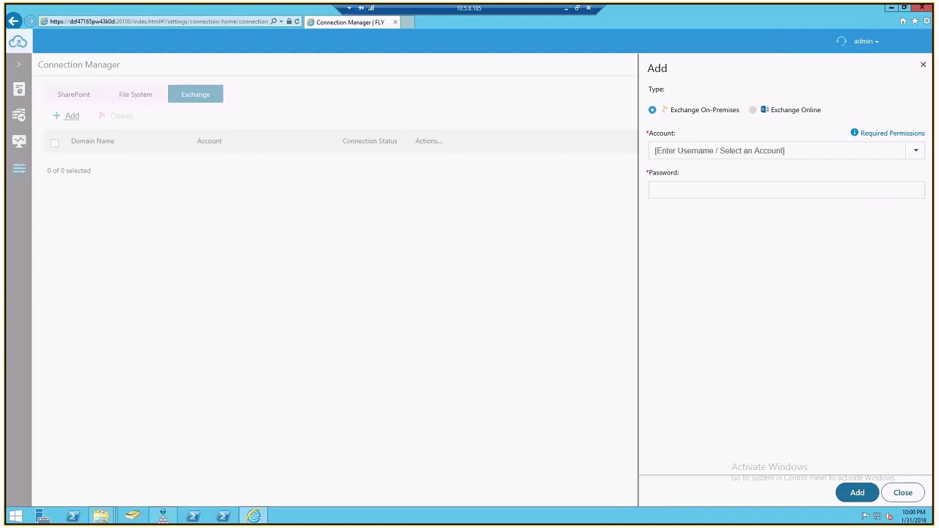
{"action": "left_click", "coordinate": [814, 112]}
{"action": "left_click", "coordinate": [889, 141]}
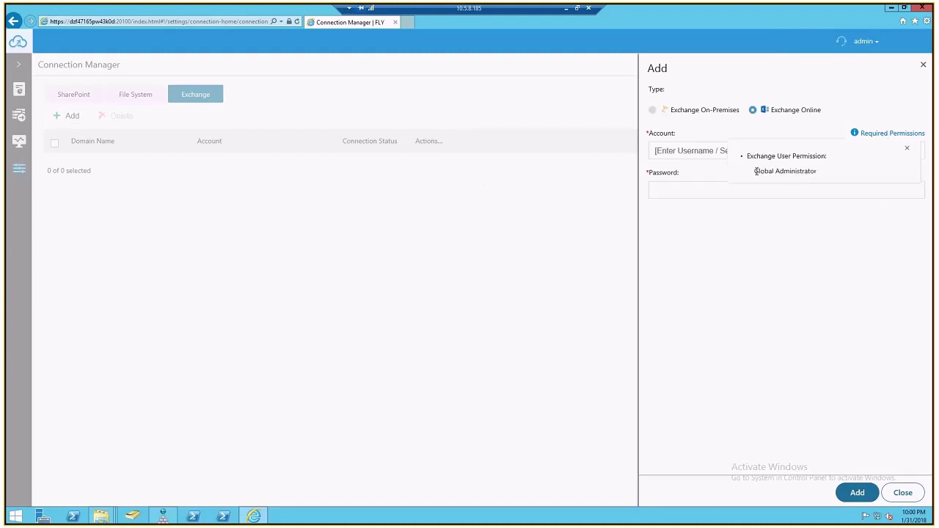
{"action": "left_click_drag", "start_coordinate": [754, 172], "coordinate": [841, 179]}
{"action": "left_click", "coordinate": [679, 195]}
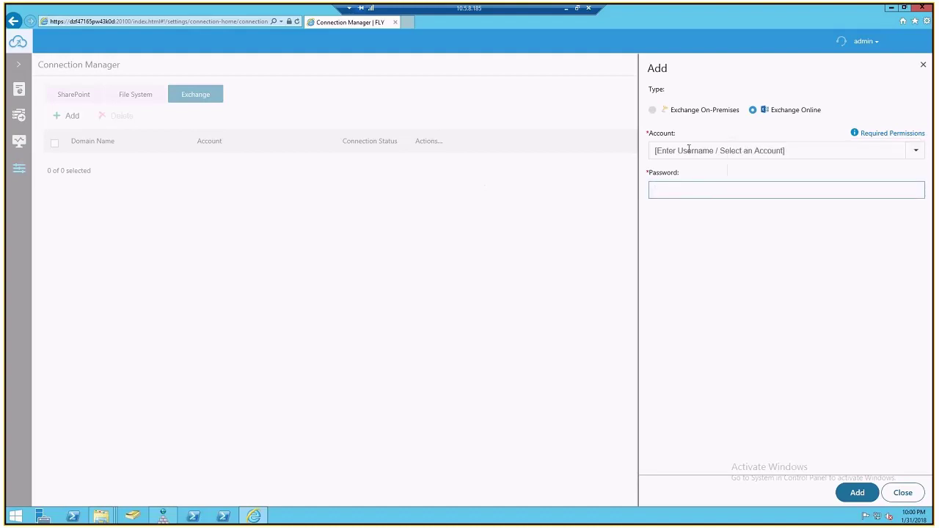
Enter the Global Administrator account and password and add the Exchange Online connection
{"action": "left_click", "coordinate": [710, 149]}
{"action": "key", "text": "ctrl+v"}
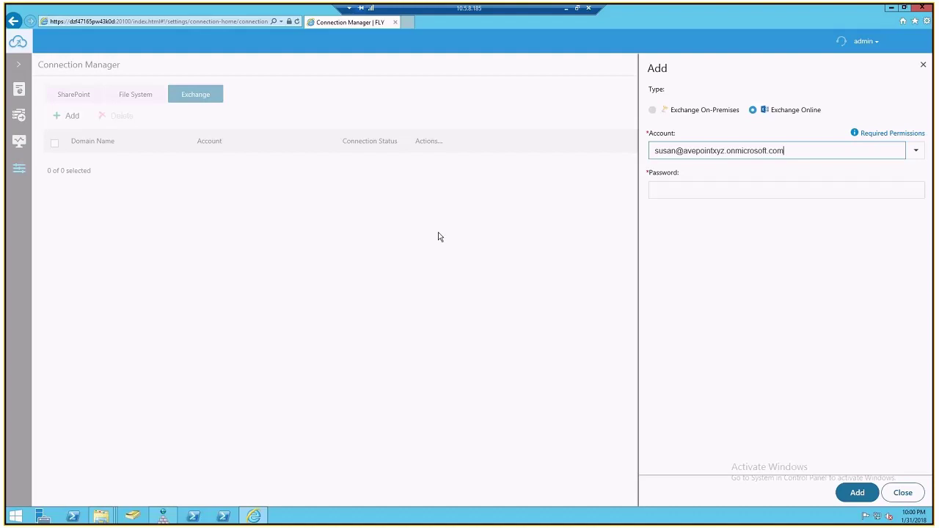
{"action": "left_click", "coordinate": [734, 187]}
{"action": "key", "text": "ctrl+v"}
{"action": "left_click", "coordinate": [857, 492]}
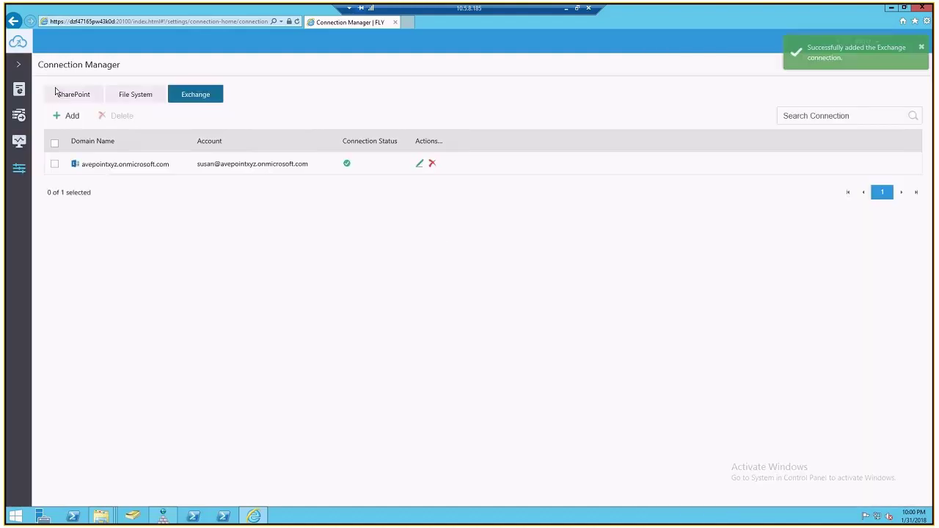
{"action": "left_click", "coordinate": [19, 67]}
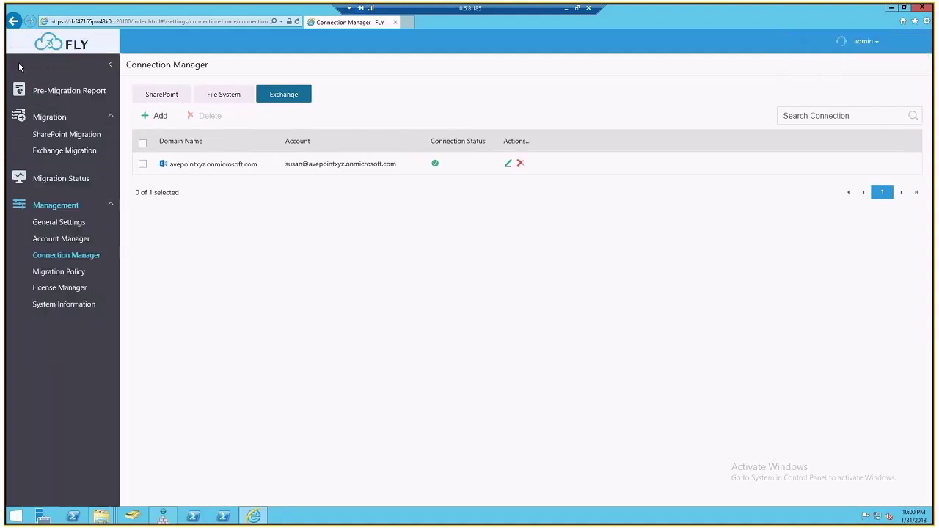
On the SharePoint Migration page, switch the Migrate From source from SharePoint to File System
{"action": "left_click", "coordinate": [69, 136]}
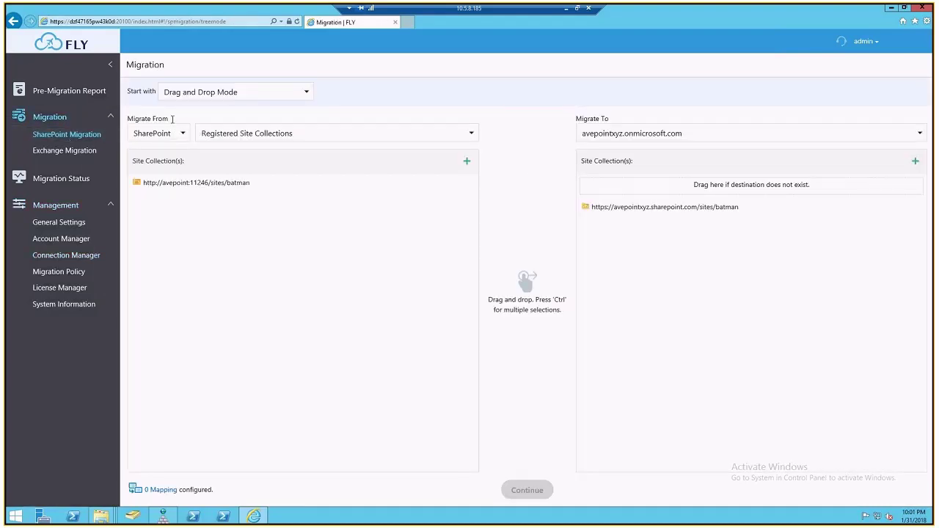
{"action": "left_click", "coordinate": [181, 133]}
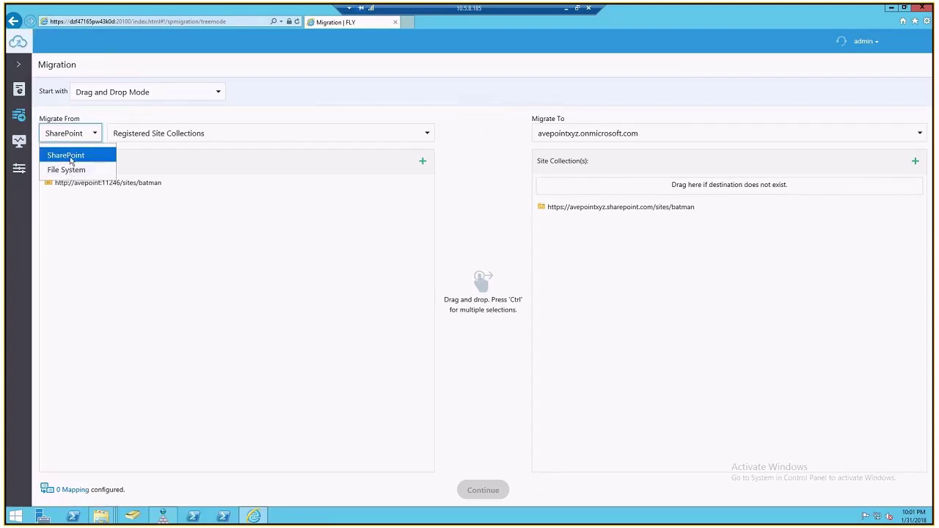
{"action": "left_click", "coordinate": [68, 156]}
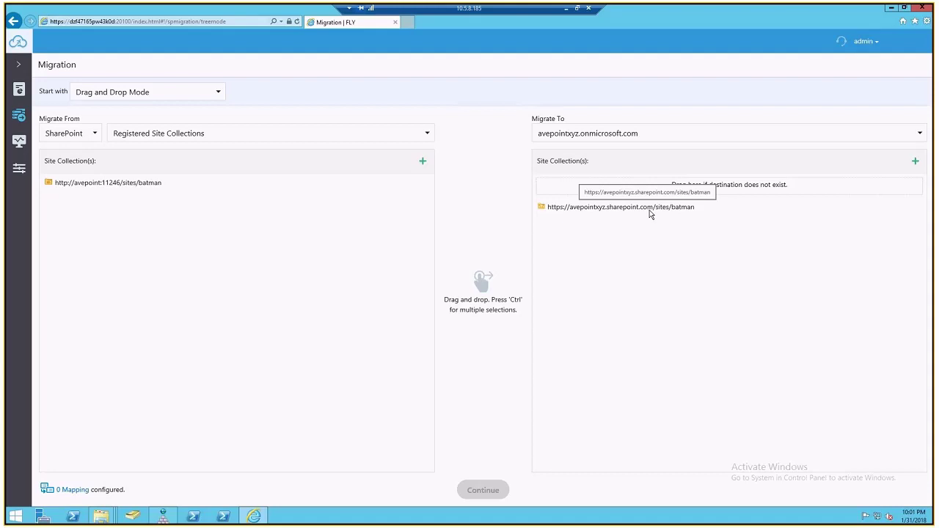
{"action": "left_click", "coordinate": [90, 135]}
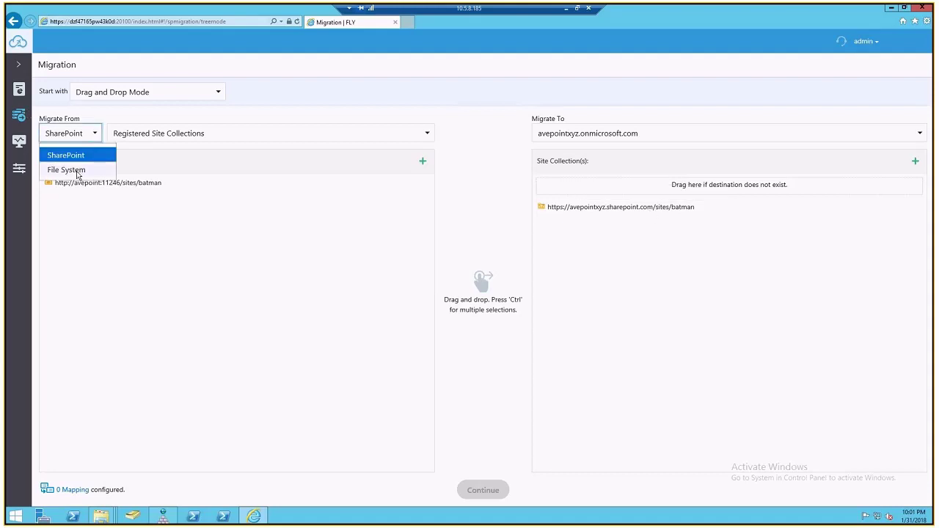
{"action": "left_click", "coordinate": [62, 172]}
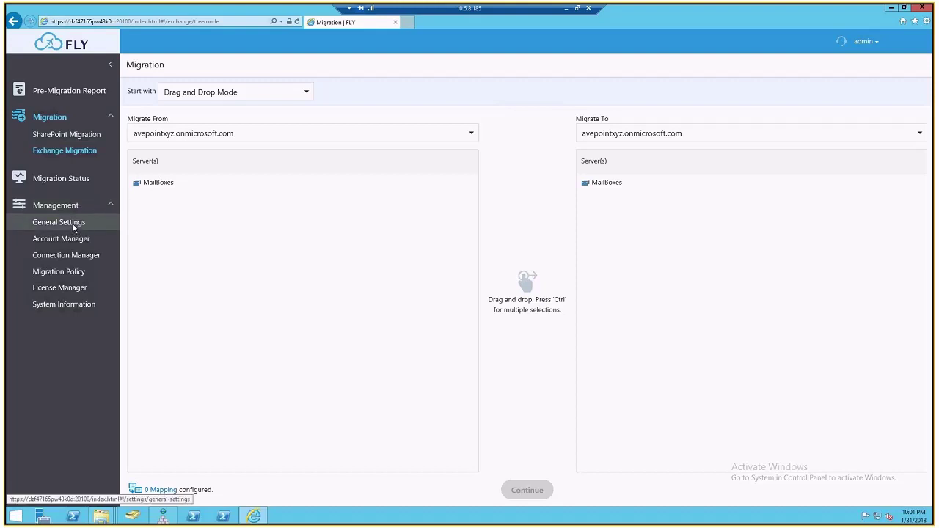
Scroll through General Settings' date/time format, session security and outgoing e-mail options, then open Account Manager
{"action": "left_click", "coordinate": [73, 224]}
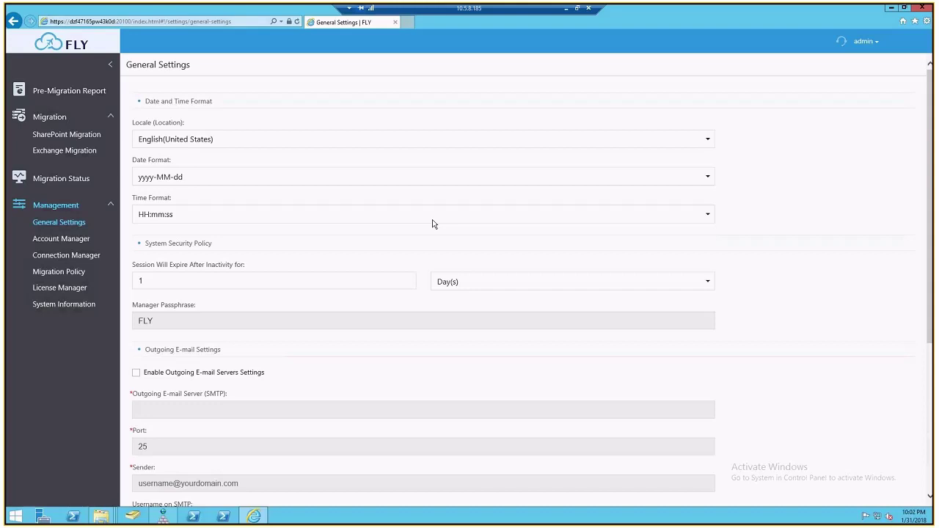
{"action": "scroll", "coordinate": [432, 239], "scroll_direction": "down", "scroll_amount": 3}
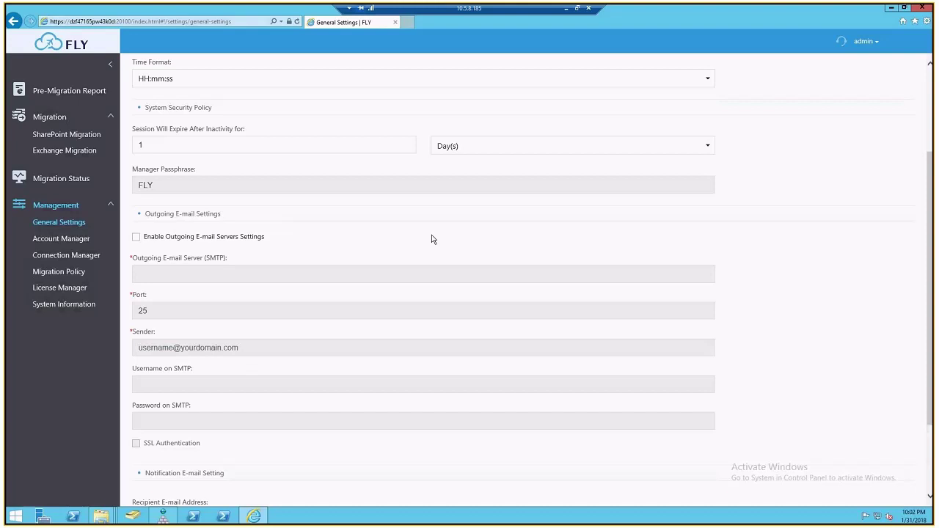
{"action": "left_click", "coordinate": [84, 239]}
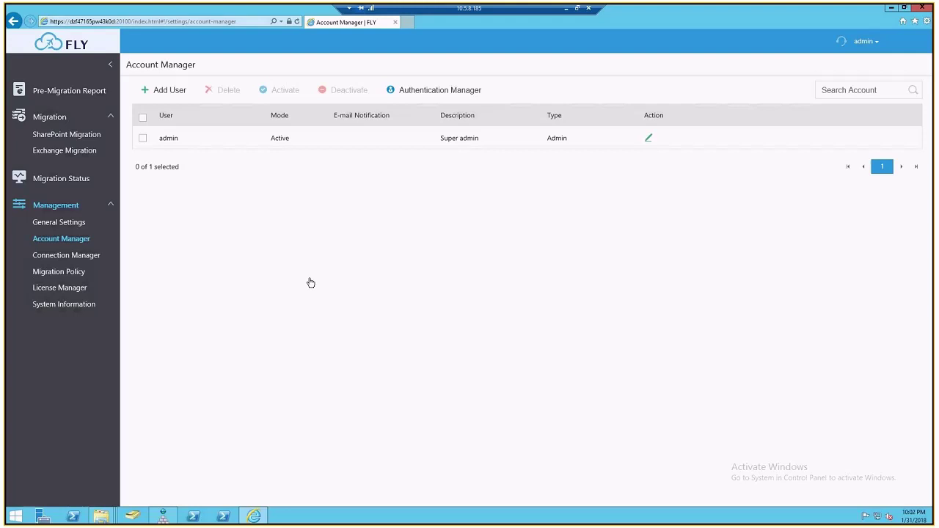
Check the Super admin account, then view Authentication Manager with Local System default and AD Integration off
{"action": "left_click", "coordinate": [442, 94]}
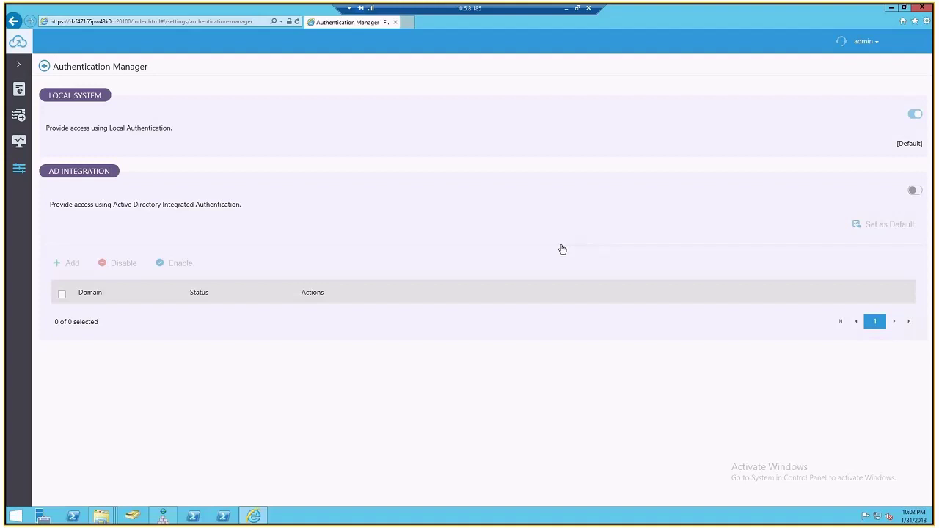
{"action": "left_click", "coordinate": [23, 171]}
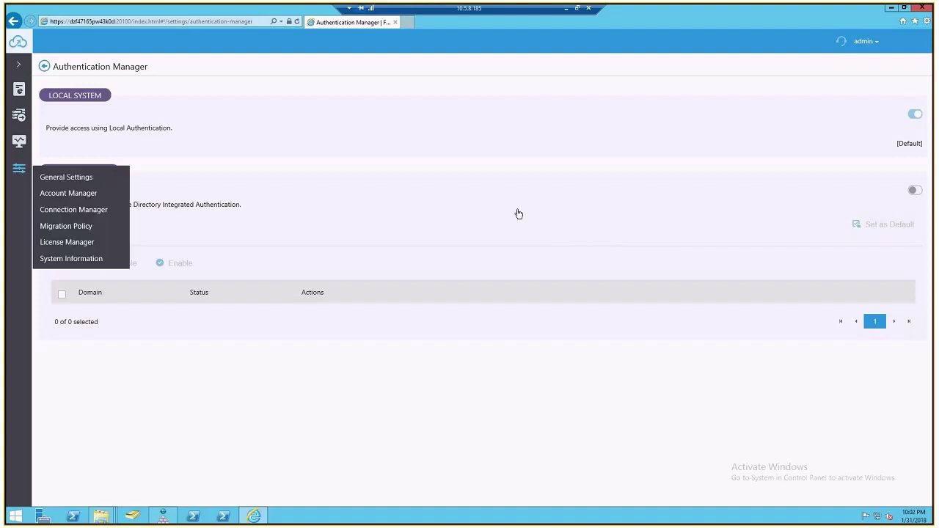
Preview a new SharePoint migration policy's options, then cancel, leaving only the Default Migration Policy
{"action": "left_click", "coordinate": [69, 226]}
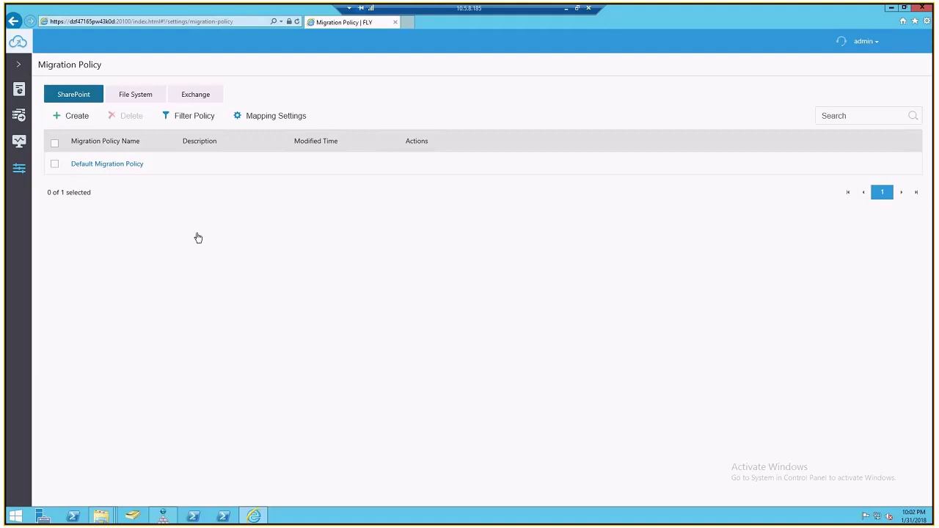
{"action": "left_click", "coordinate": [71, 117]}
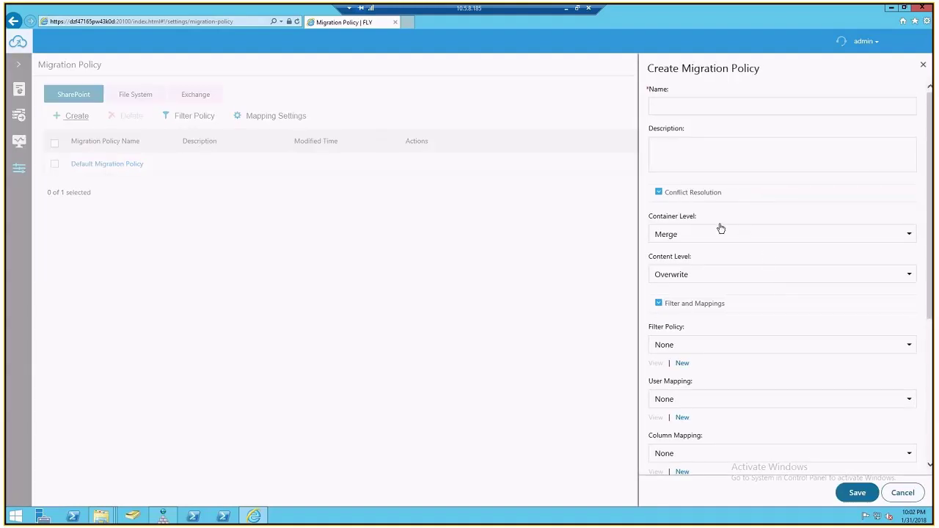
{"action": "scroll", "coordinate": [748, 242], "scroll_direction": "down", "scroll_amount": 3}
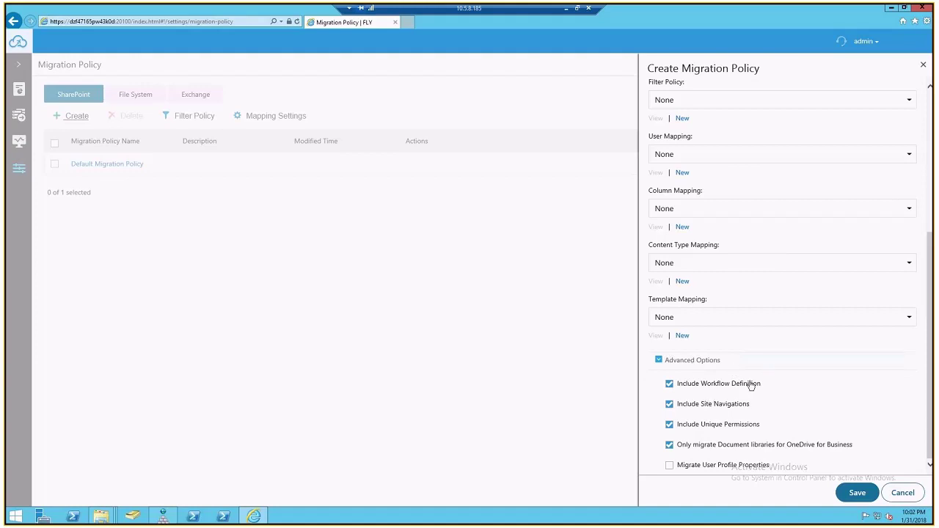
{"action": "left_click", "coordinate": [902, 493]}
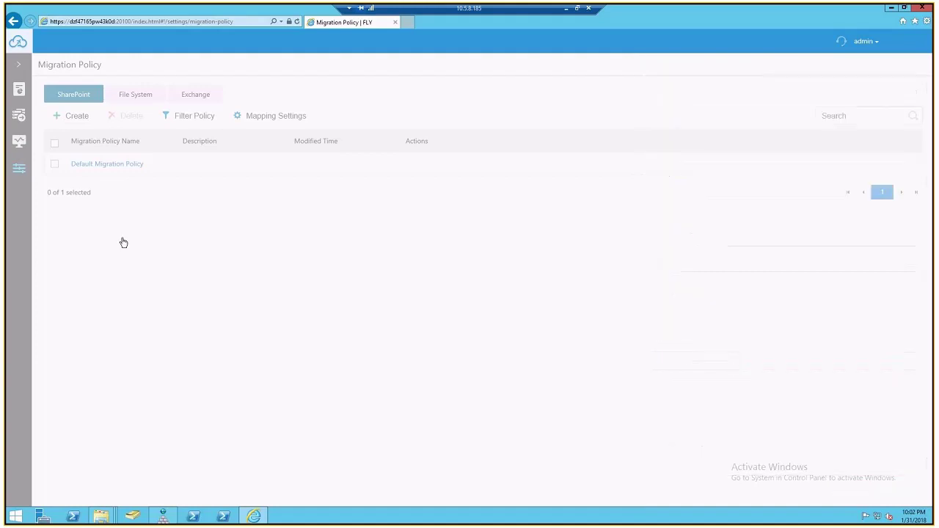
Check the demo license details, then the System Information page for FLY 3.5.0.4120 and its services
{"action": "mouse_move", "coordinate": [22, 172]}
{"action": "left_click", "coordinate": [76, 243]}
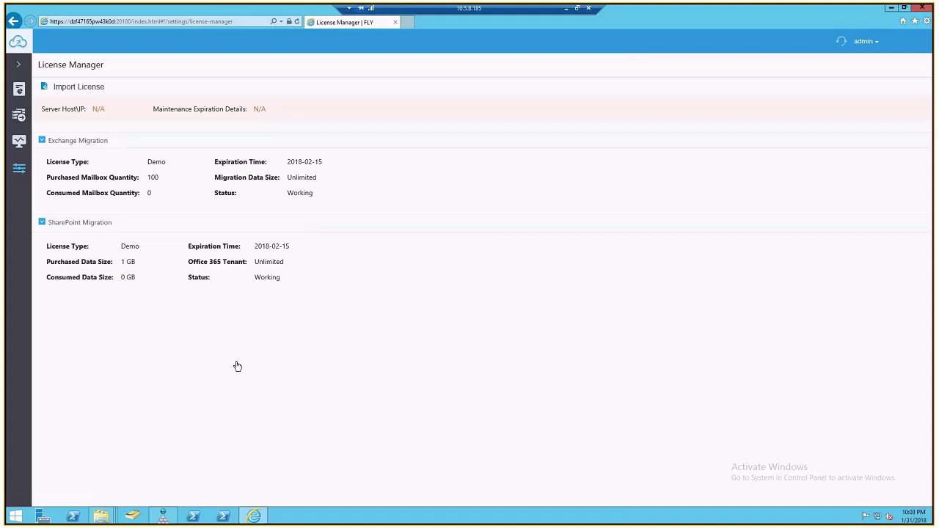
{"action": "mouse_move", "coordinate": [19, 168]}
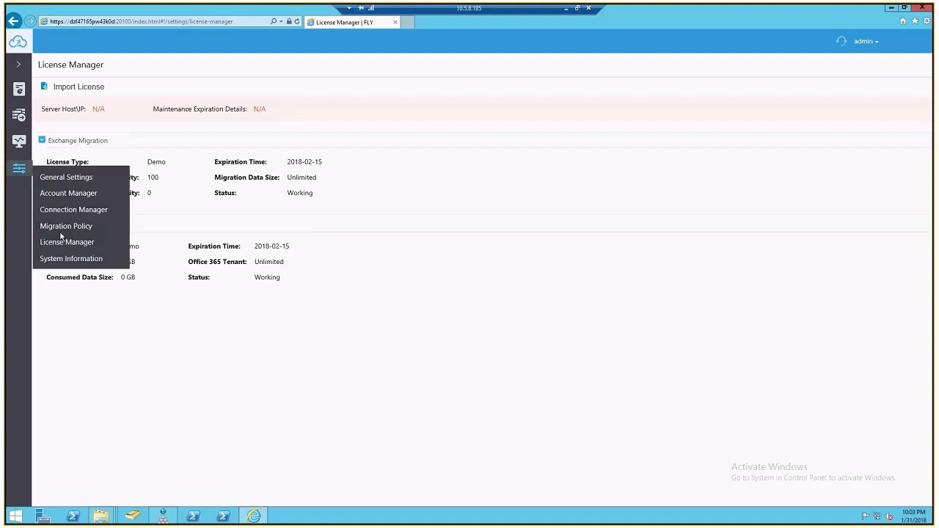
{"action": "left_click", "coordinate": [67, 260]}
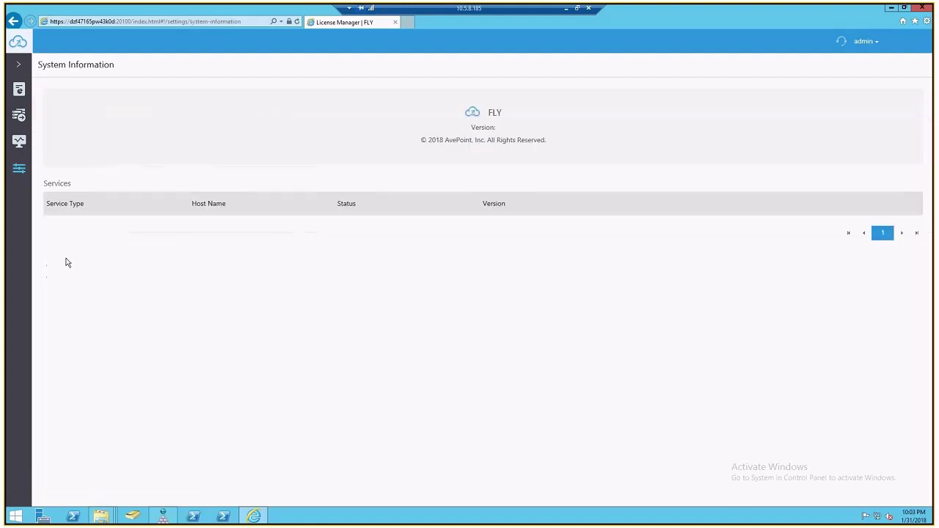